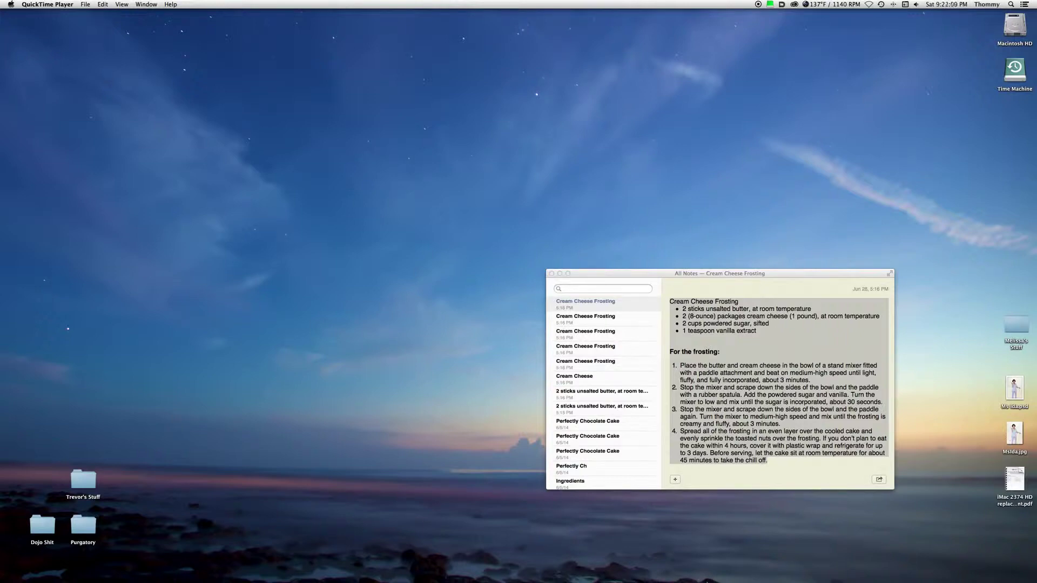
Step: Restore After Effects, dismiss the missing-file warning, and switch to the Glitch 2D Logo MAIN (Comp to Render) composition
mouse_move(707, 572)
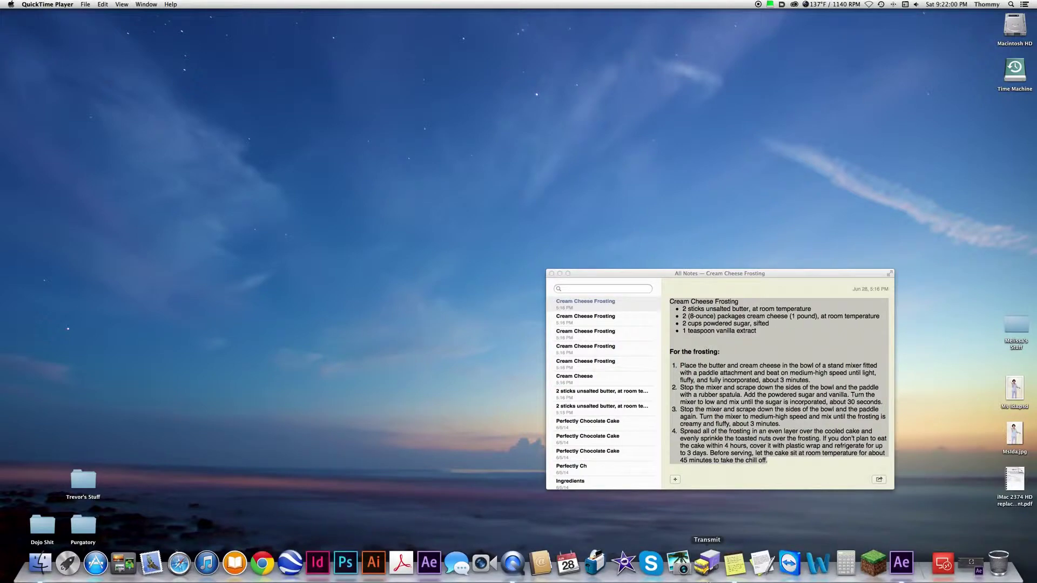
left_click(971, 565)
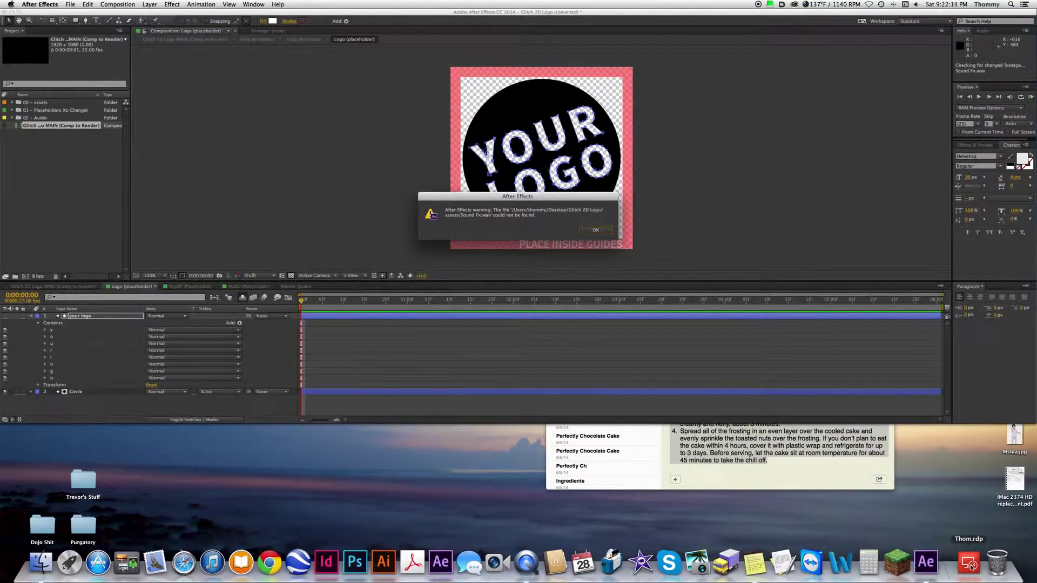
left_click(596, 231)
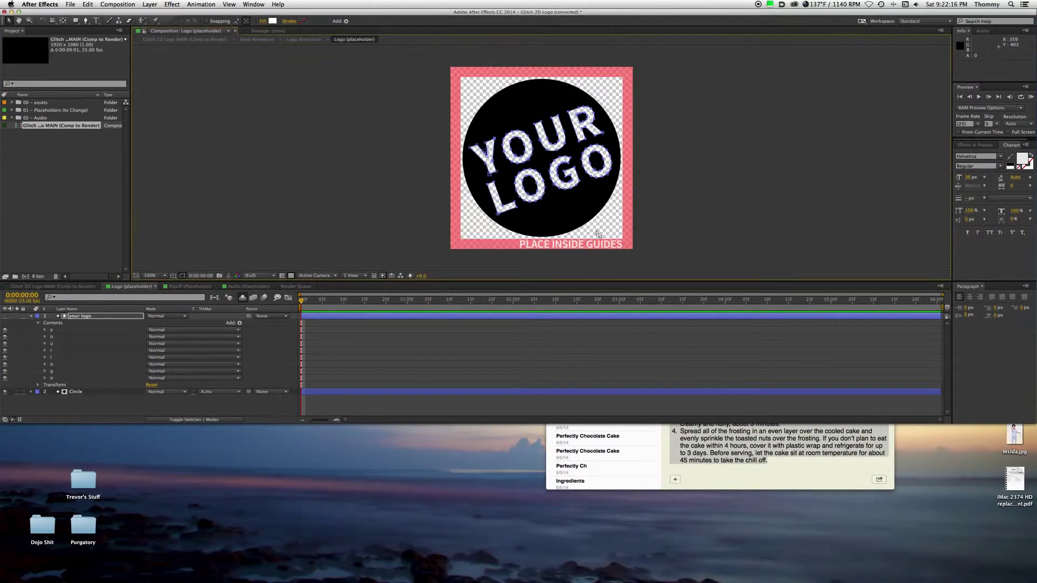
left_click(38, 323)
left_click(73, 287)
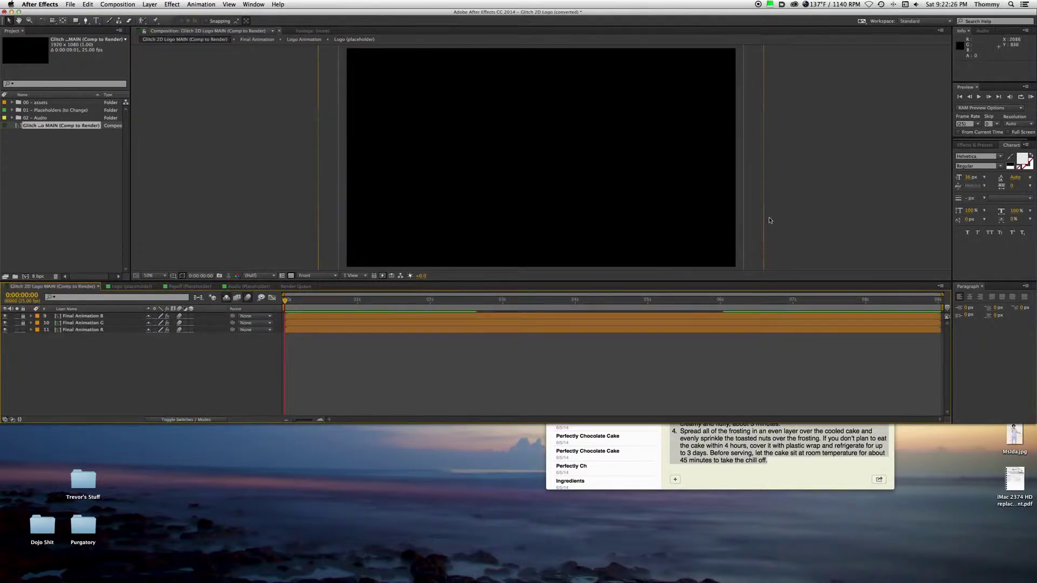
left_click(1031, 97)
key("XF86AudioRaiseVolume")
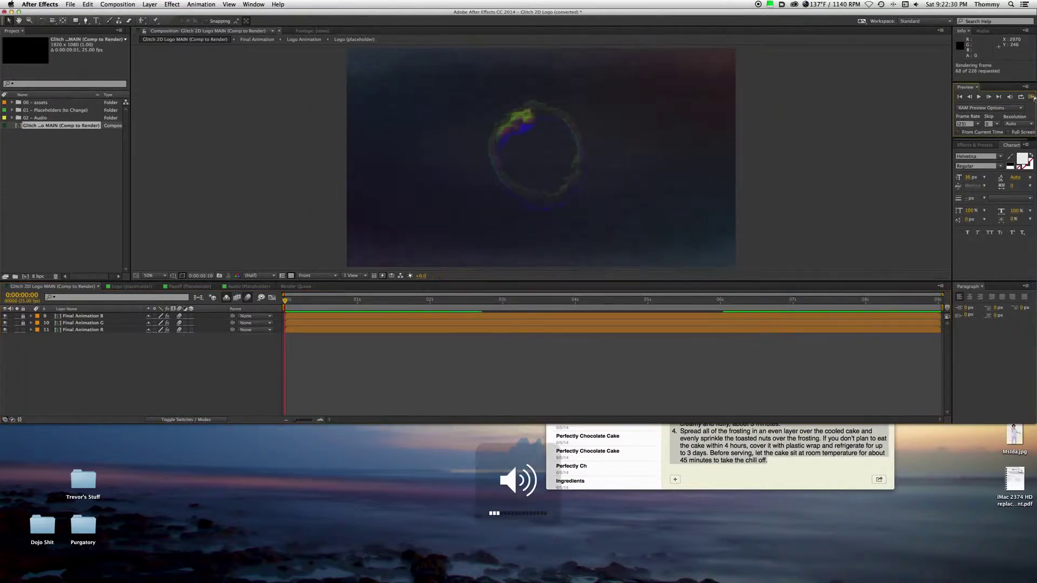
key("XF86AudioRaiseVolume")
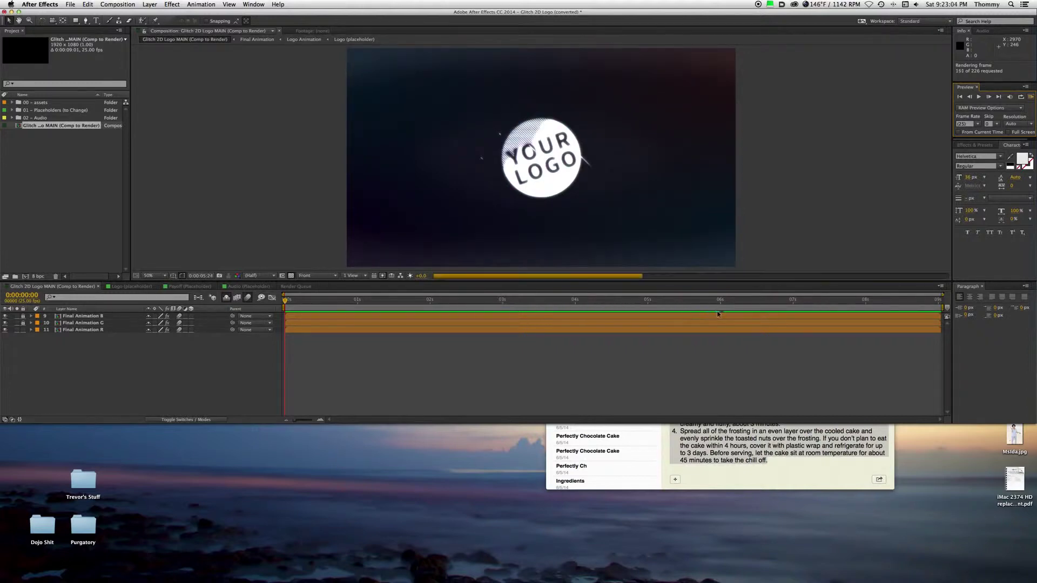
left_click(577, 314)
key("space")
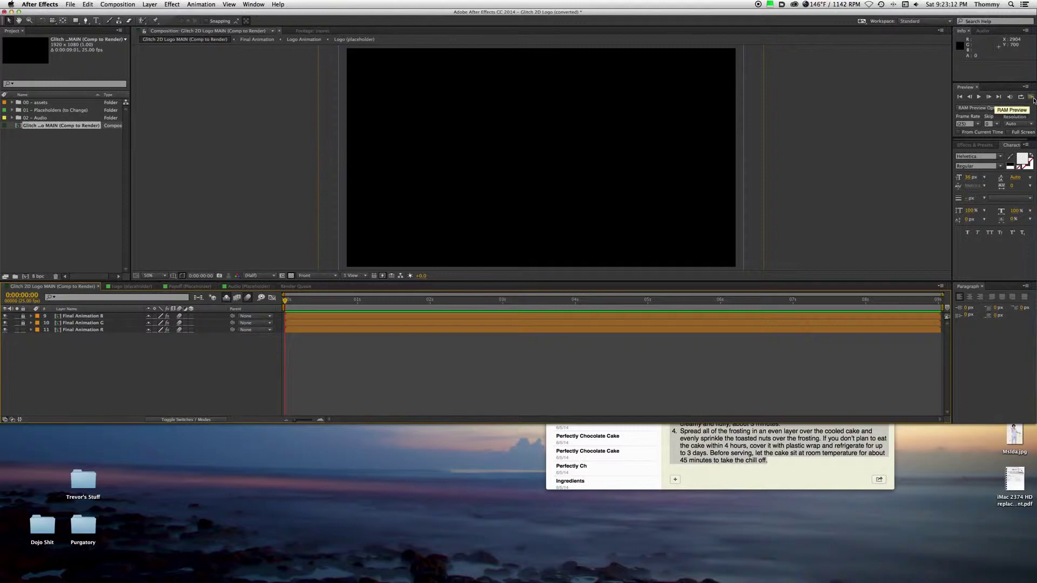
key("XF86AudioRaiseVolume")
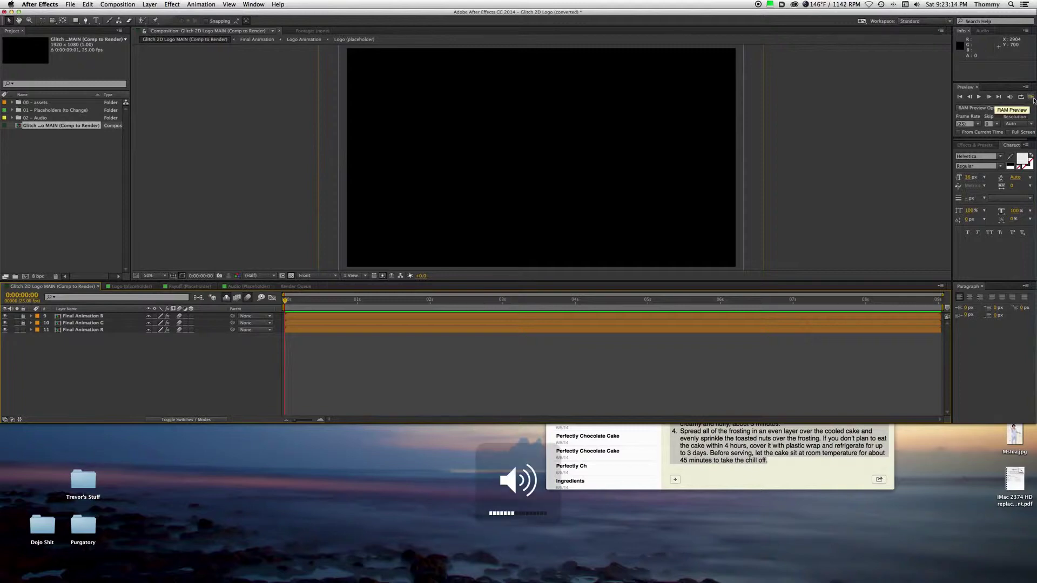
left_click(1031, 97)
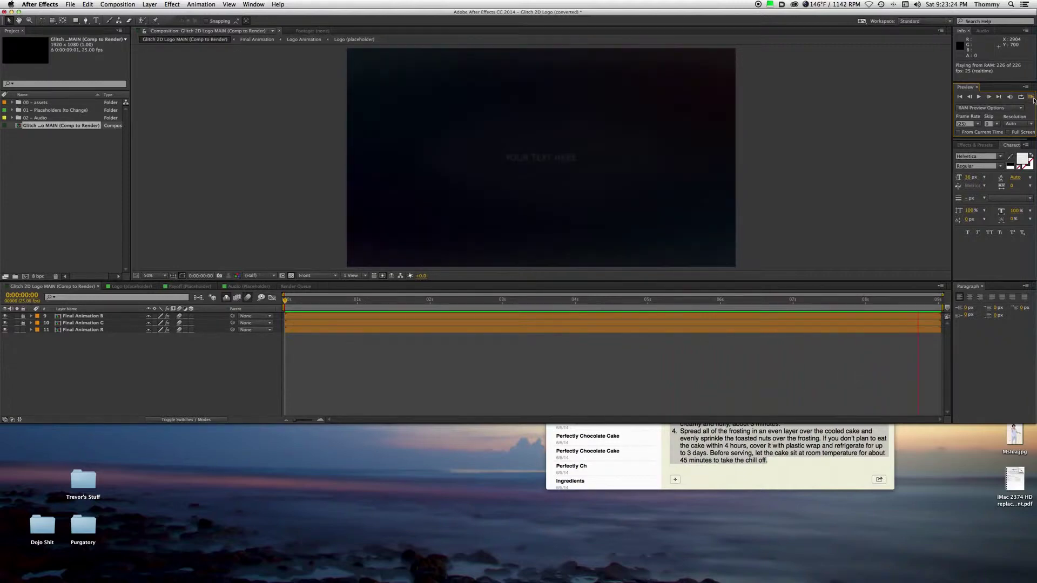
key("XF86AudioRaiseVolume")
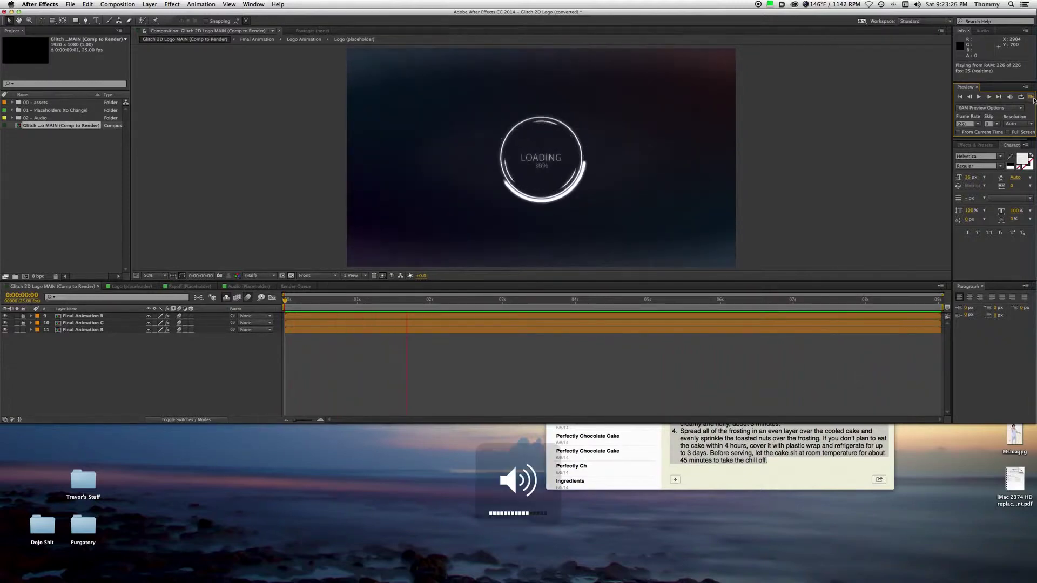
key("XF86AudioRaiseVolume")
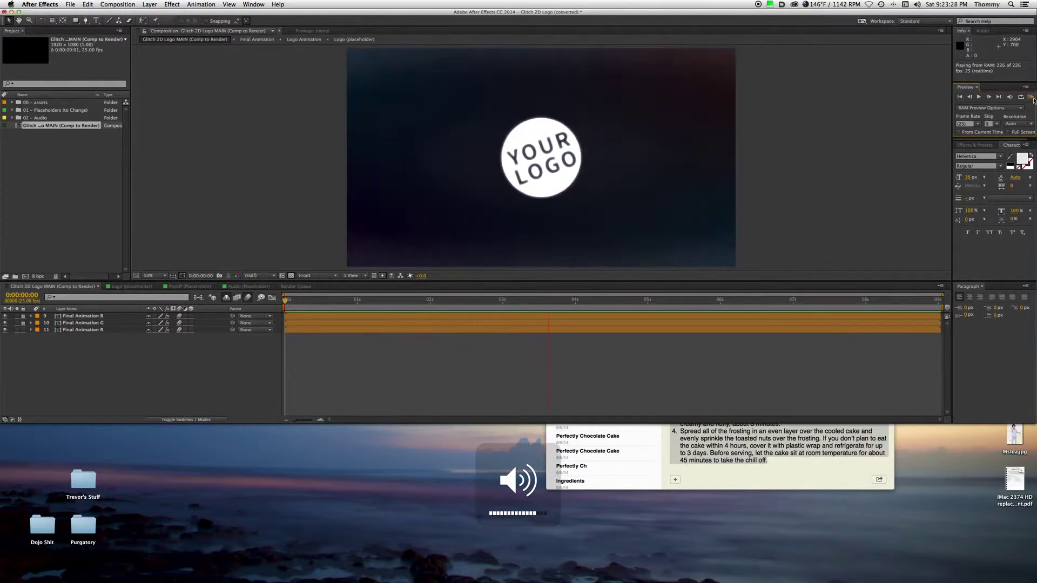
key("XF86AudioLowerVolume")
key("XF86AudioLowerVolume")
key("XF86AudioLowerVolume")
key("XF86AudioLowerVolume")
key("XF86AudioLowerVolume")
key("XF86AudioLowerVolume")
key("space")
left_click(644, 357)
key("Home")
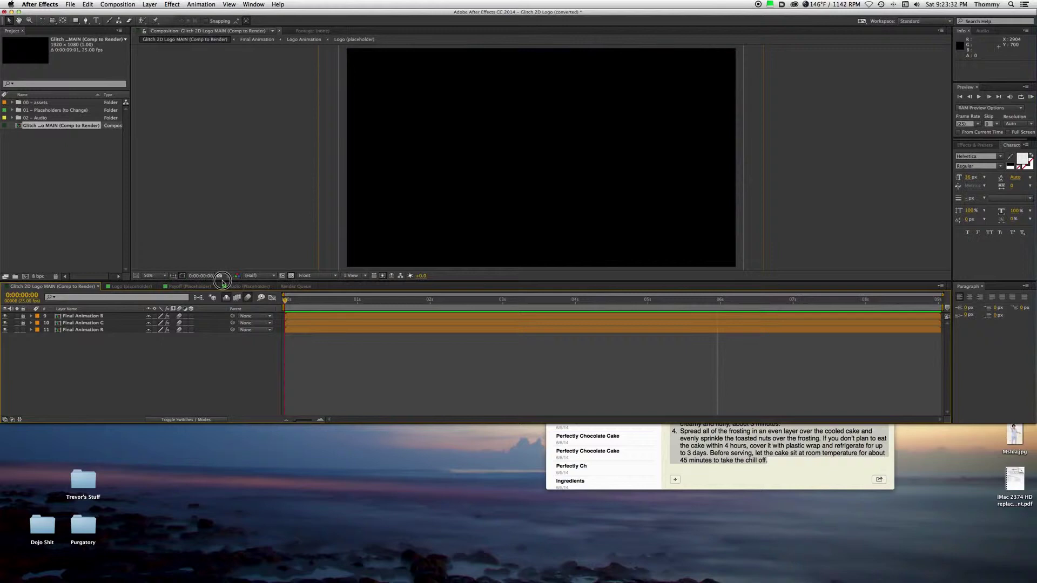
key("space")
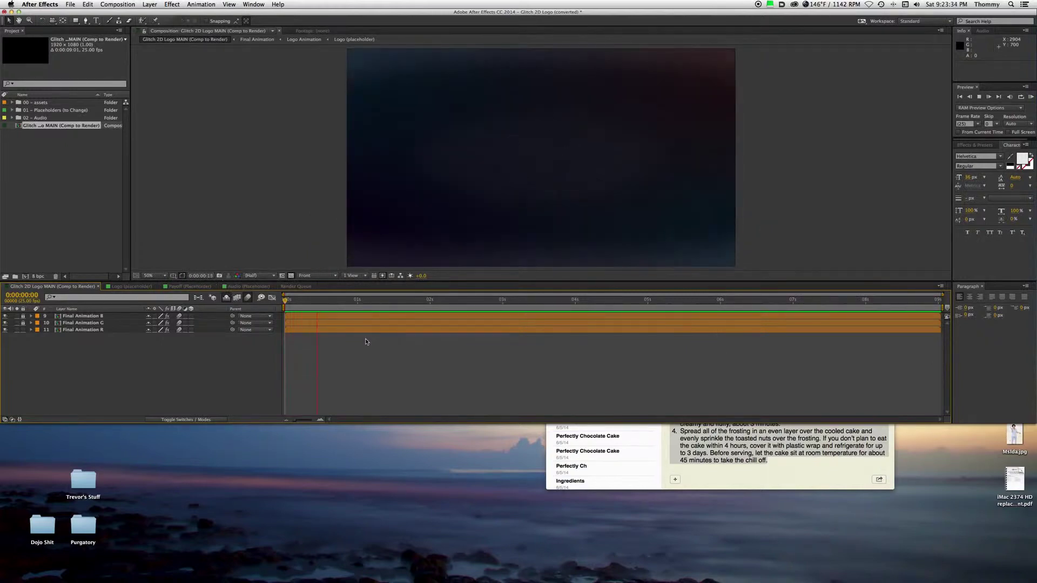
key("space")
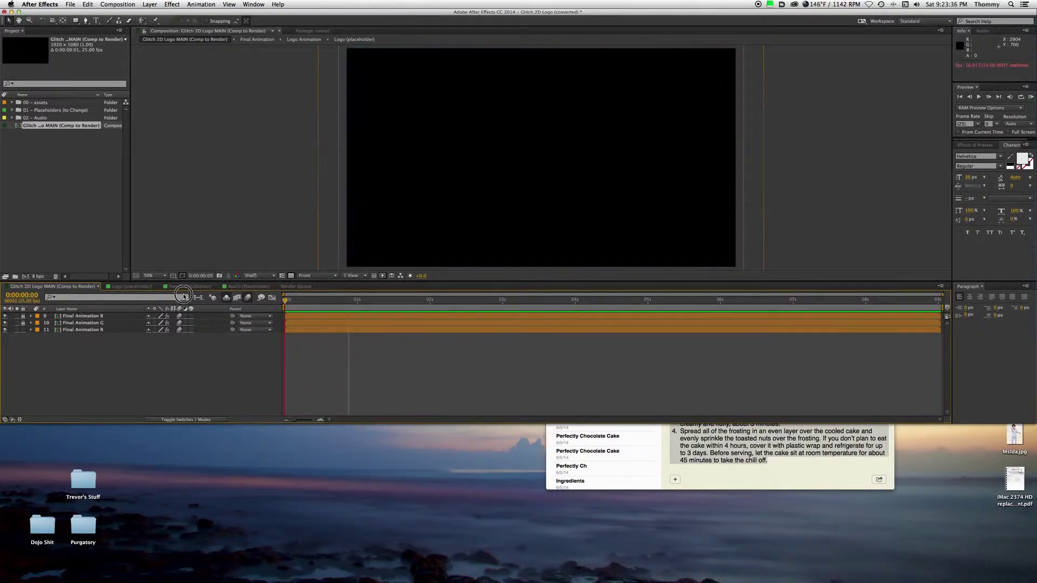
left_click(247, 285)
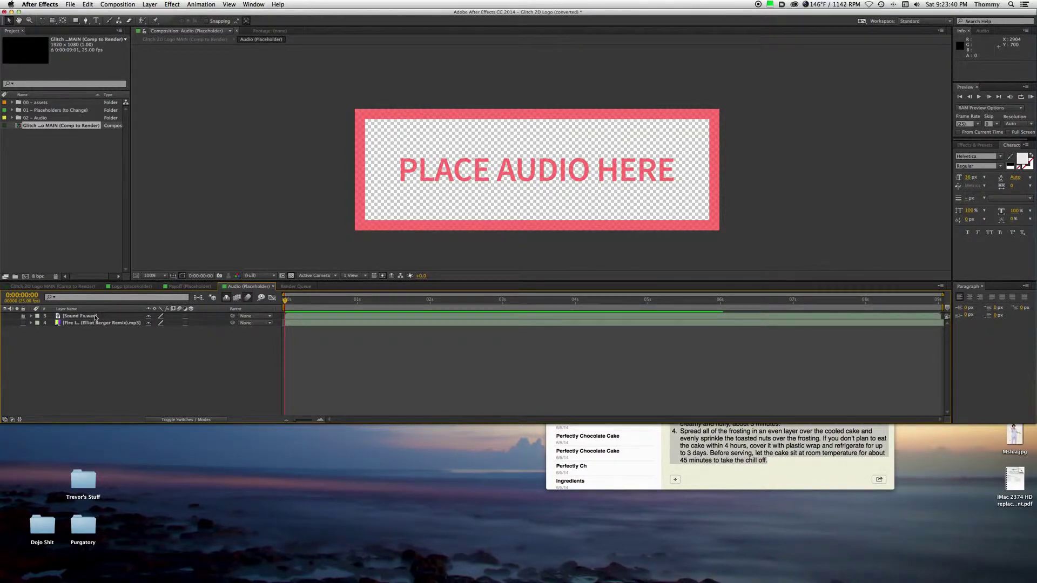
key("space")
left_click(350, 310)
key("Home")
left_click(29, 59)
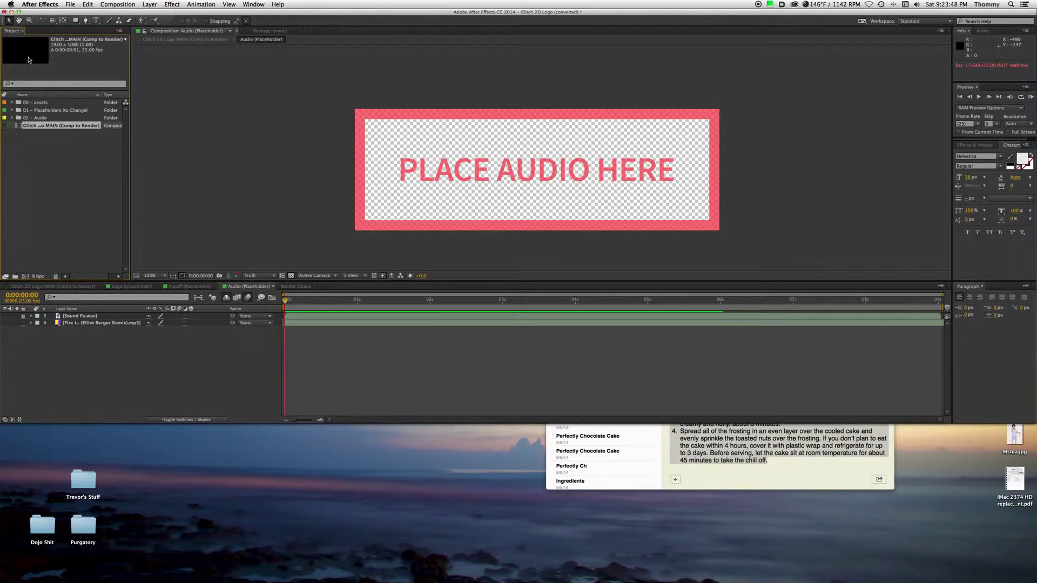
left_click(52, 287)
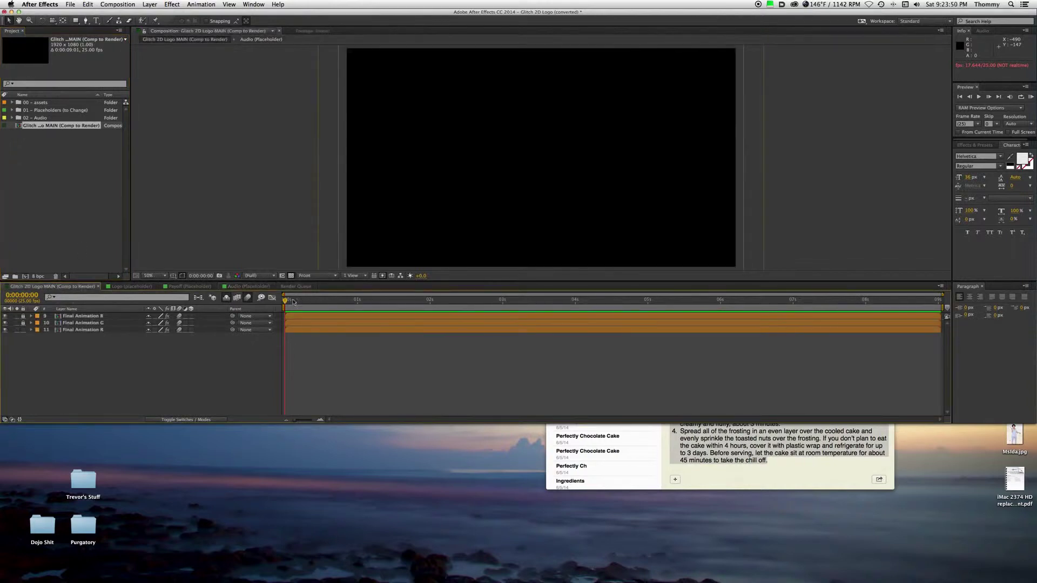
key("space")
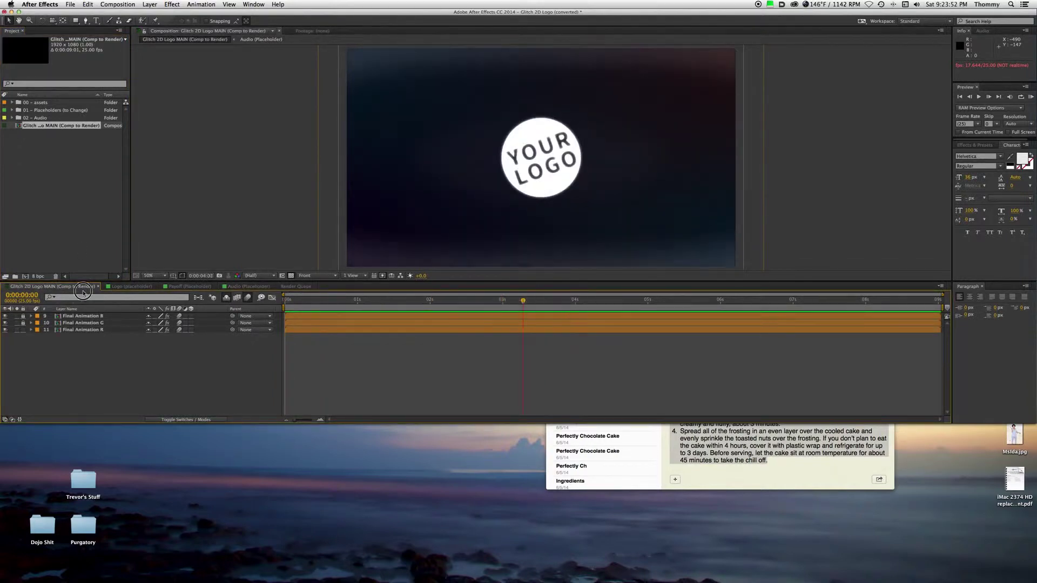
key("space")
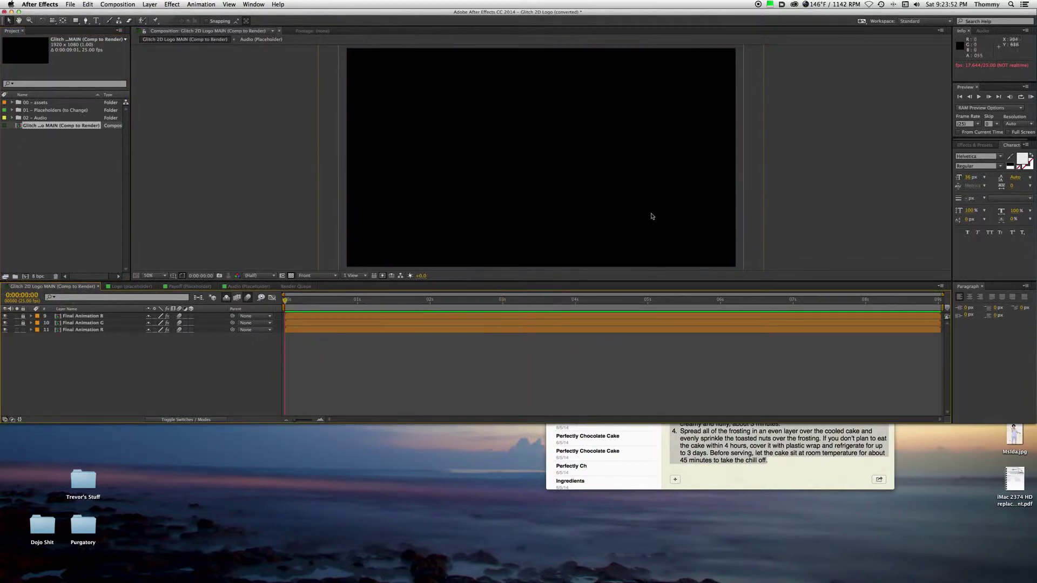
left_click(1031, 97)
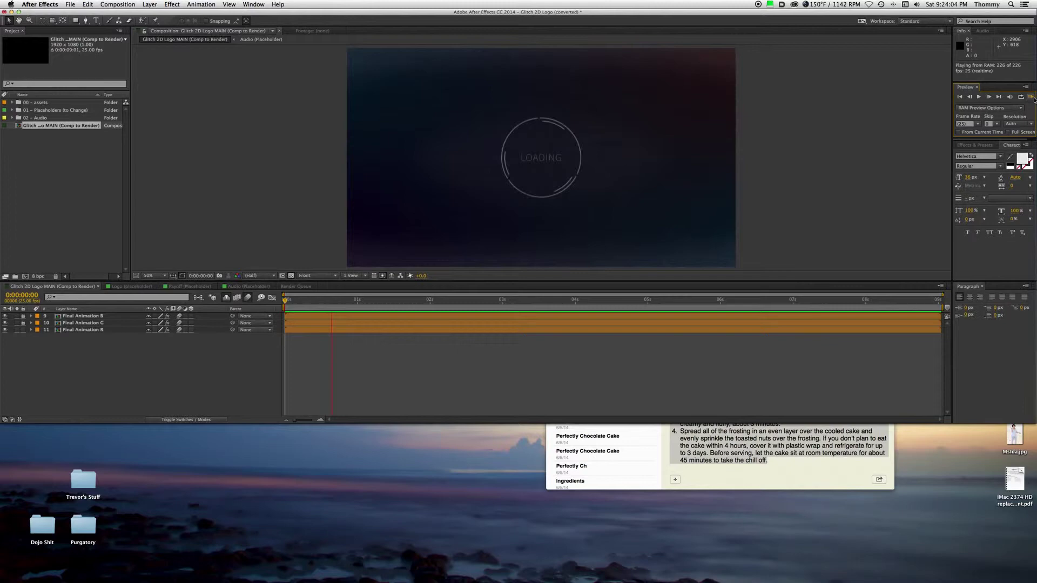
left_click(522, 410)
left_click(346, 308)
key("Home")
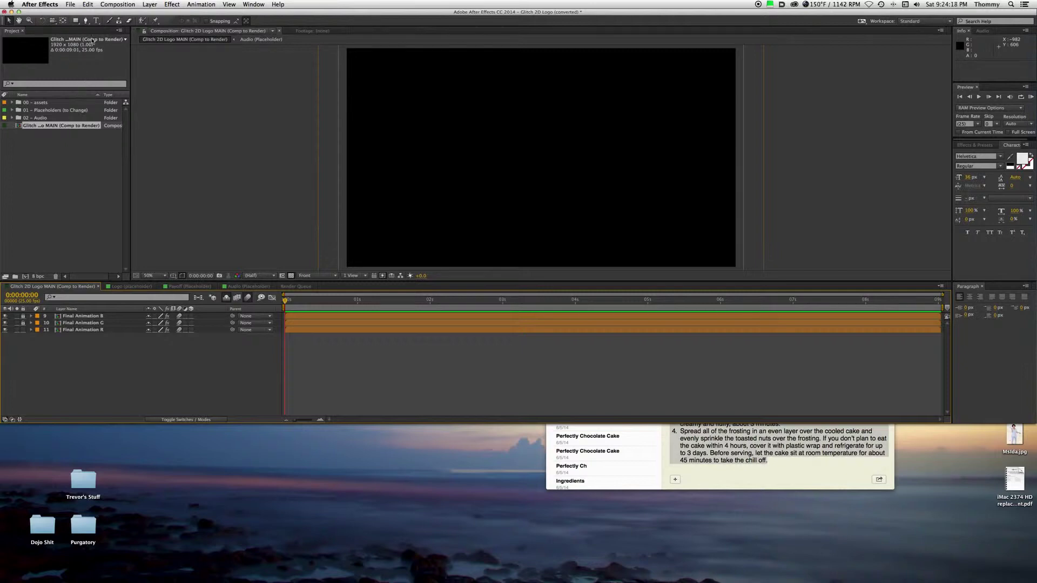
Step: Add the Glitch 2D Logo MAIN composition to the Render Queue from the Composition menu
left_click(126, 2)
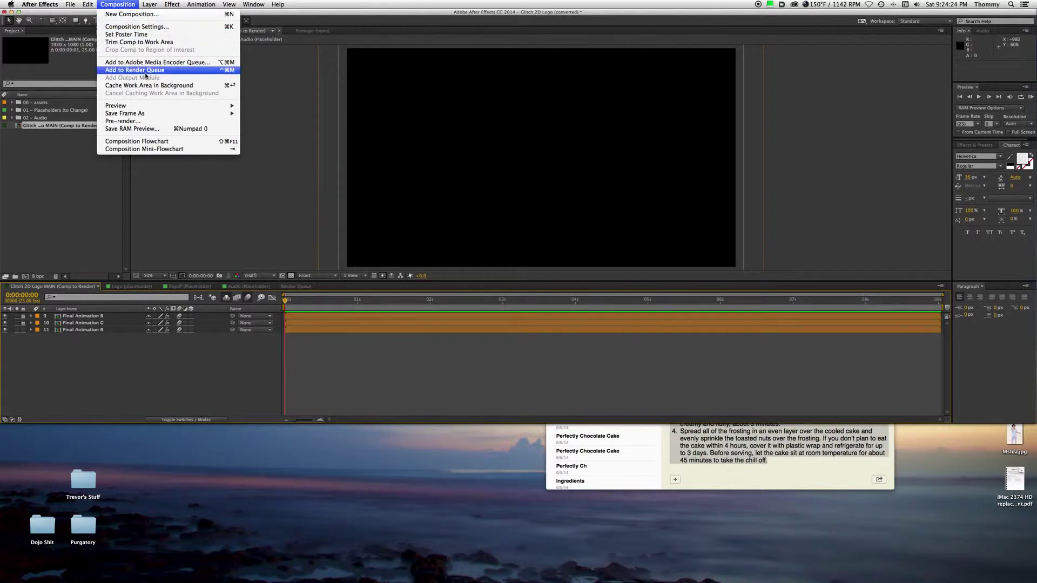
left_click(145, 70)
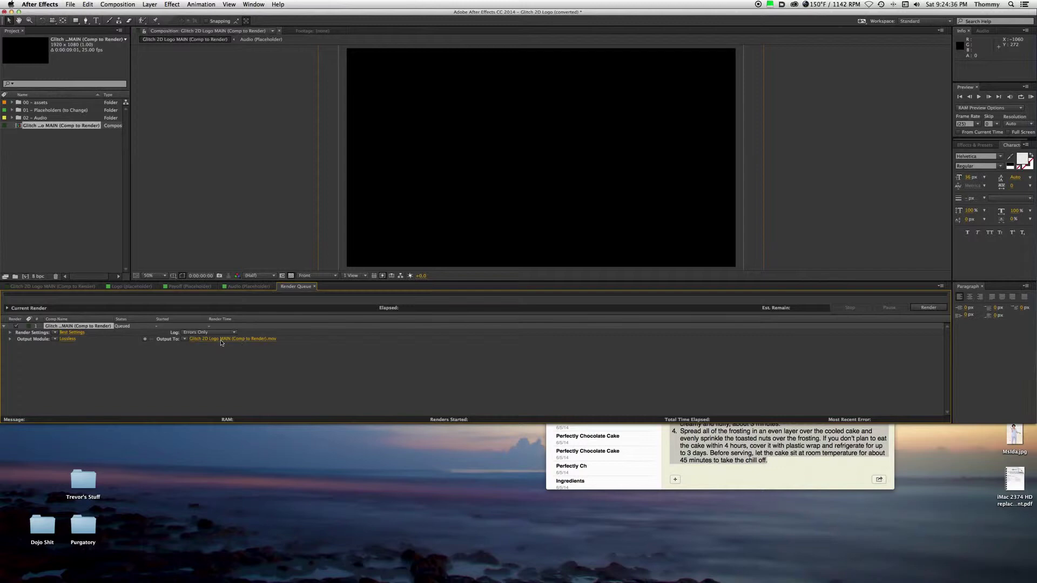
Step: Set the queued render's Output Module format to QuickTime and bring up its format options
left_click(68, 339)
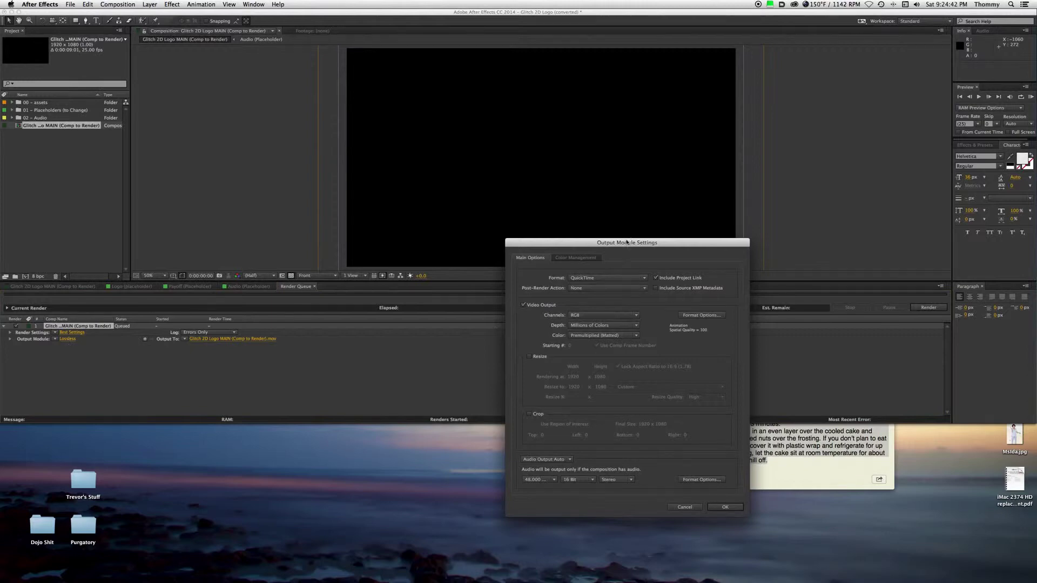
left_click_drag(626, 242, 586, 128)
left_click(577, 164)
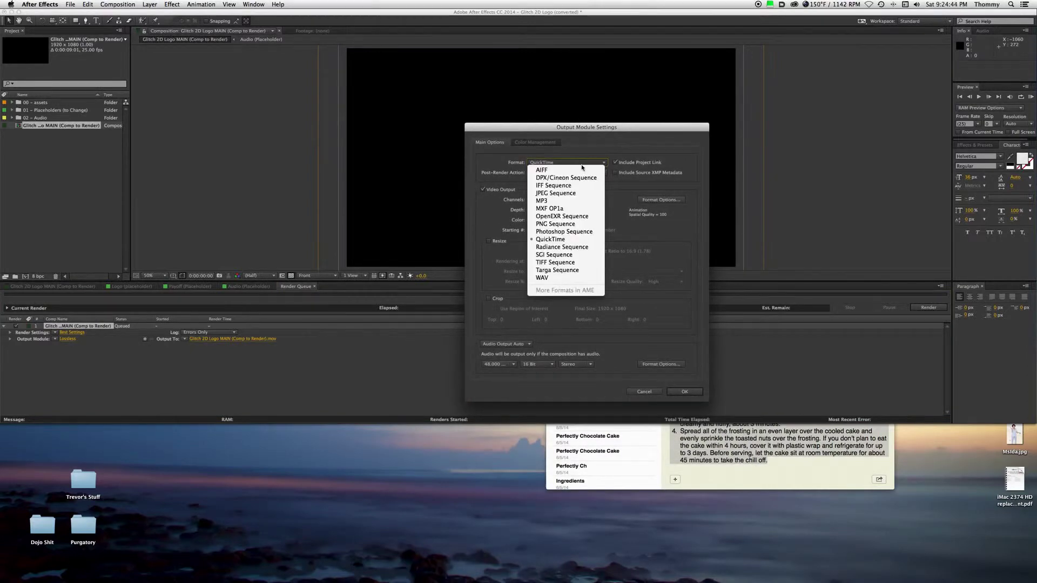
left_click(488, 224)
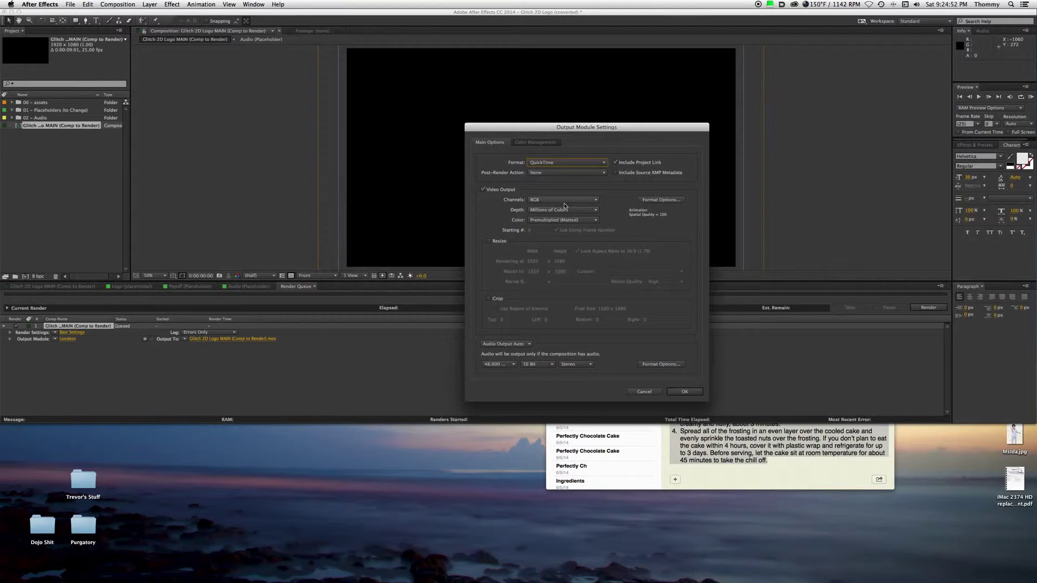
left_click(662, 199)
Step: Choose H.264 as the QuickTime video codec at quality 100 and confirm
left_click(577, 129)
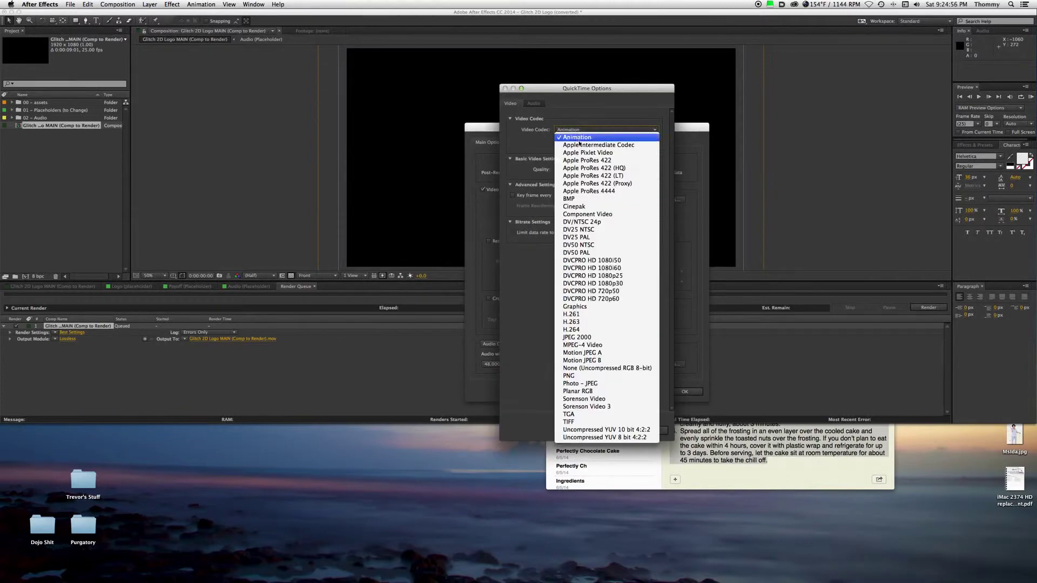
left_click(596, 330)
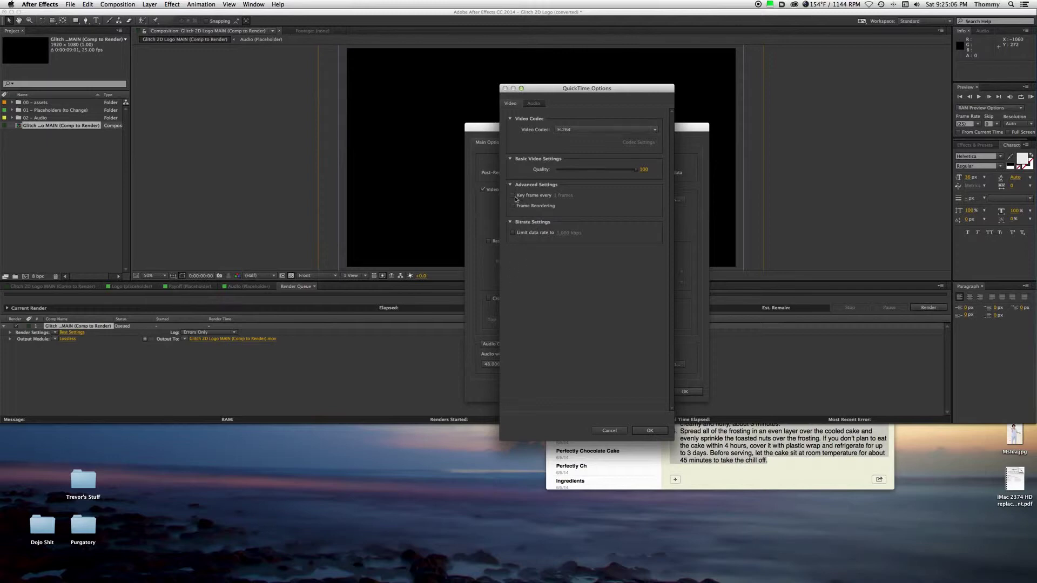
left_click(650, 430)
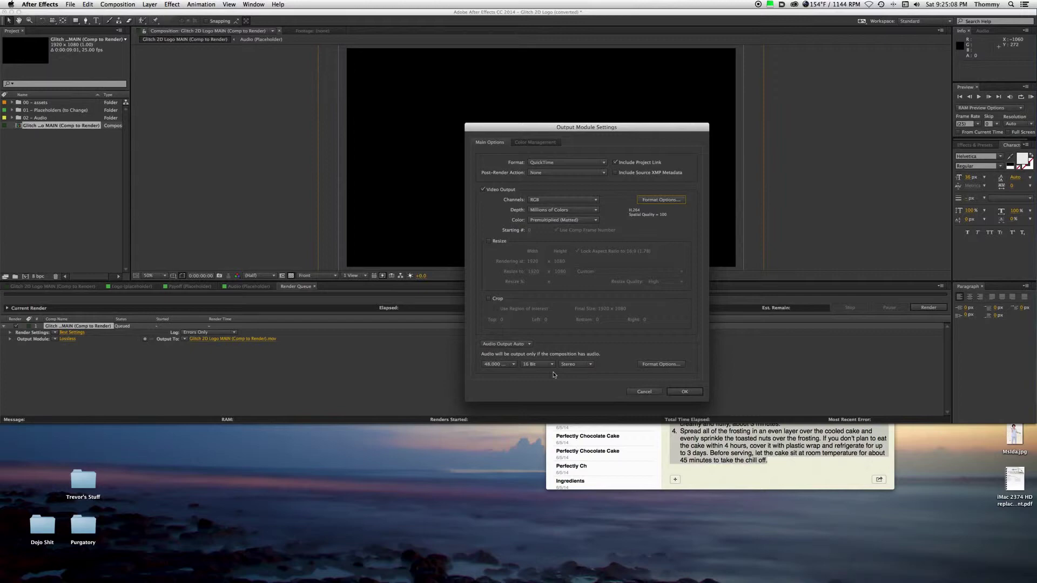
Step: Try the Audio Output choices, leave it on Auto, and apply the custom QuickTime output module
left_click(522, 344)
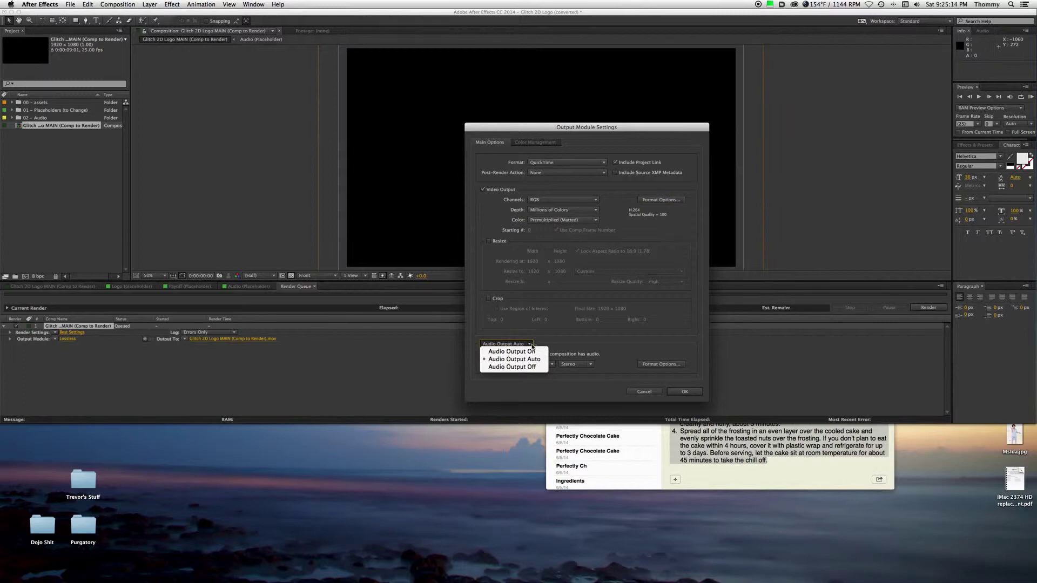
left_click(545, 344)
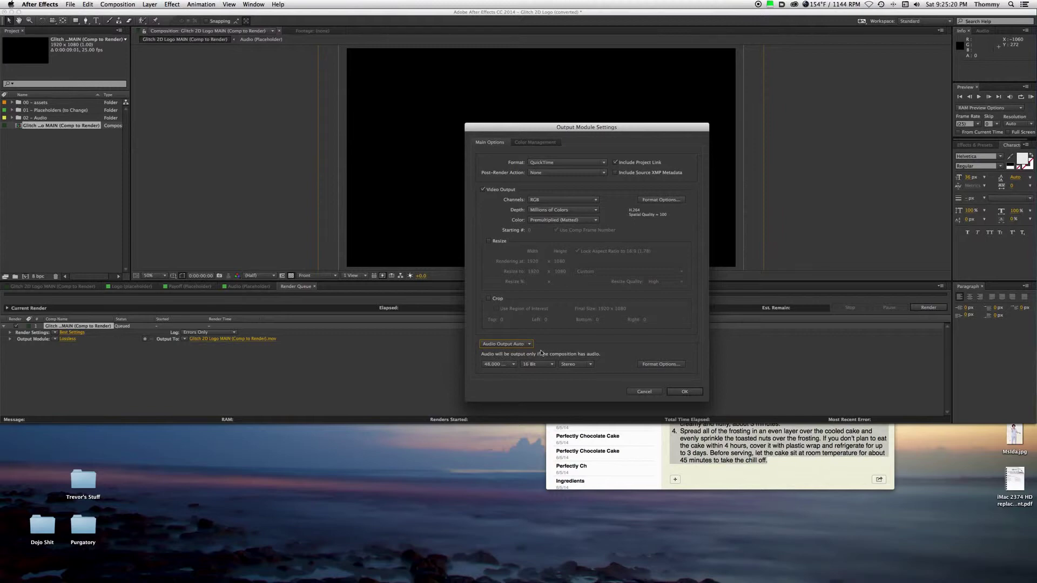
left_click(527, 345)
left_click(556, 348)
left_click(502, 344)
left_click(516, 366)
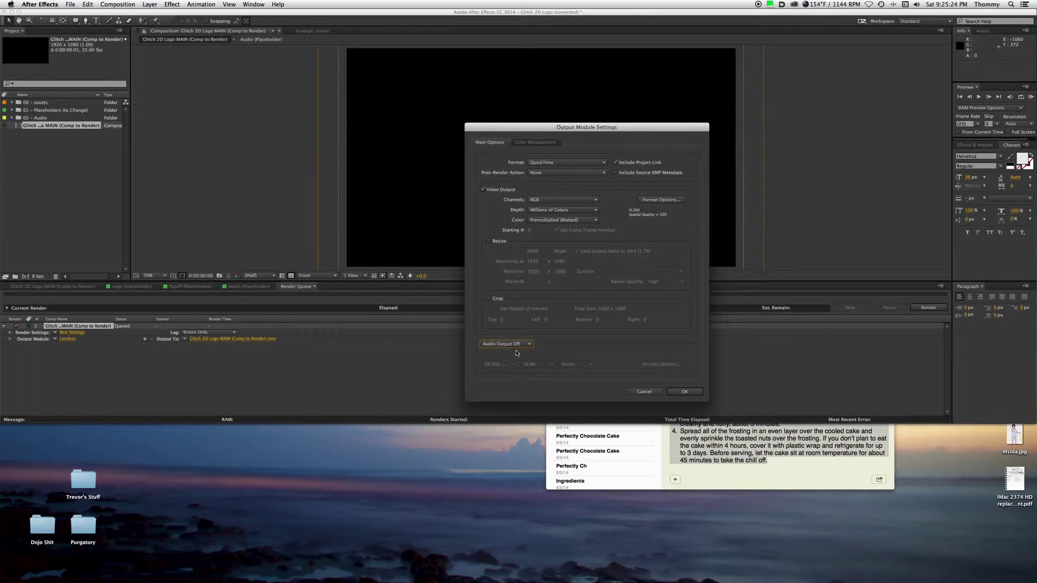
left_click(517, 345)
left_click(520, 354)
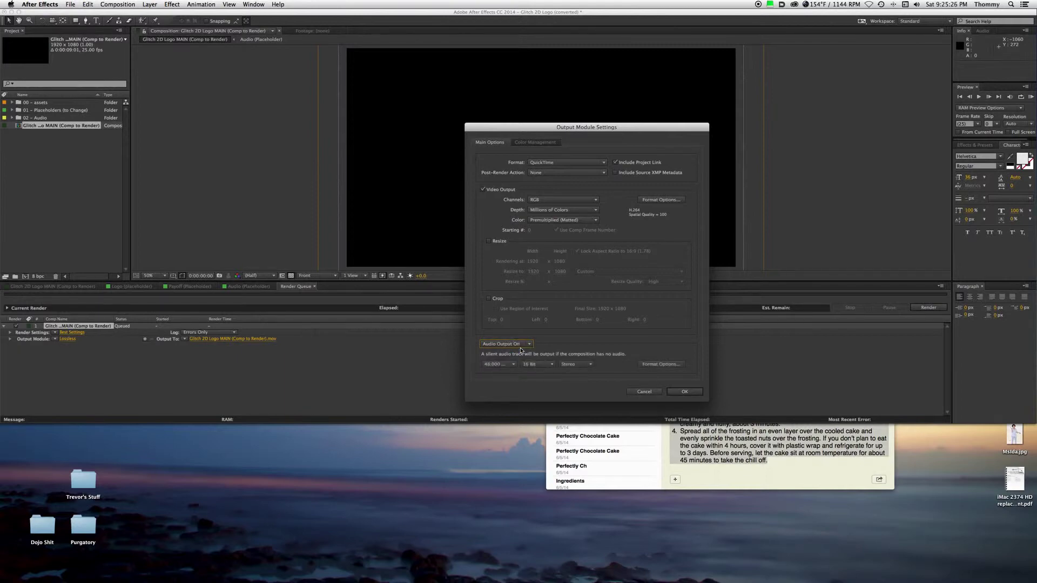
left_click(519, 345)
left_click(521, 358)
left_click(519, 345)
left_click(533, 348)
left_click(682, 391)
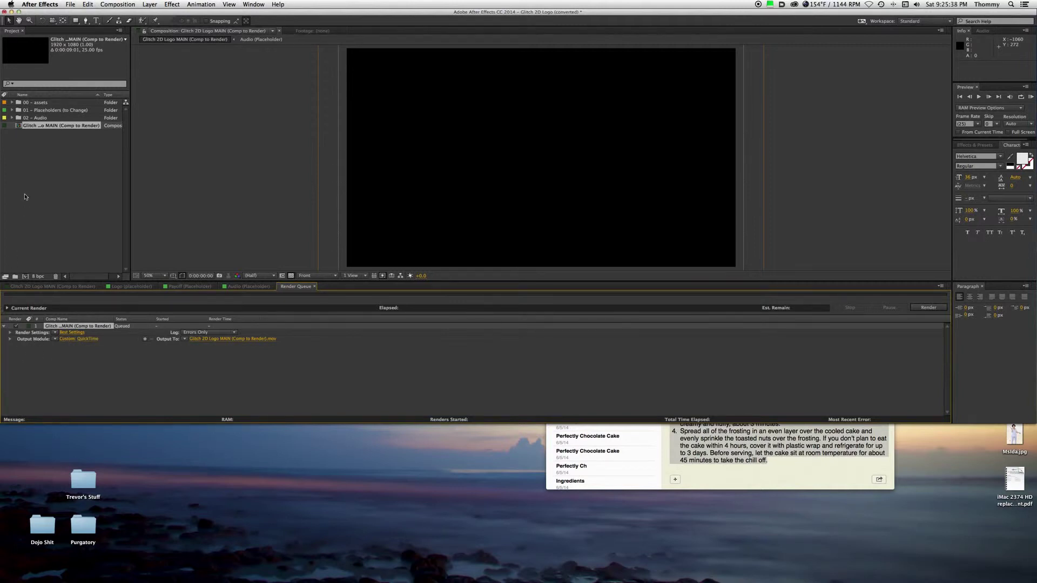
Step: Render the queued composition to a .mov on the desktop, dismissing the missing-footage warning
left_click(931, 308)
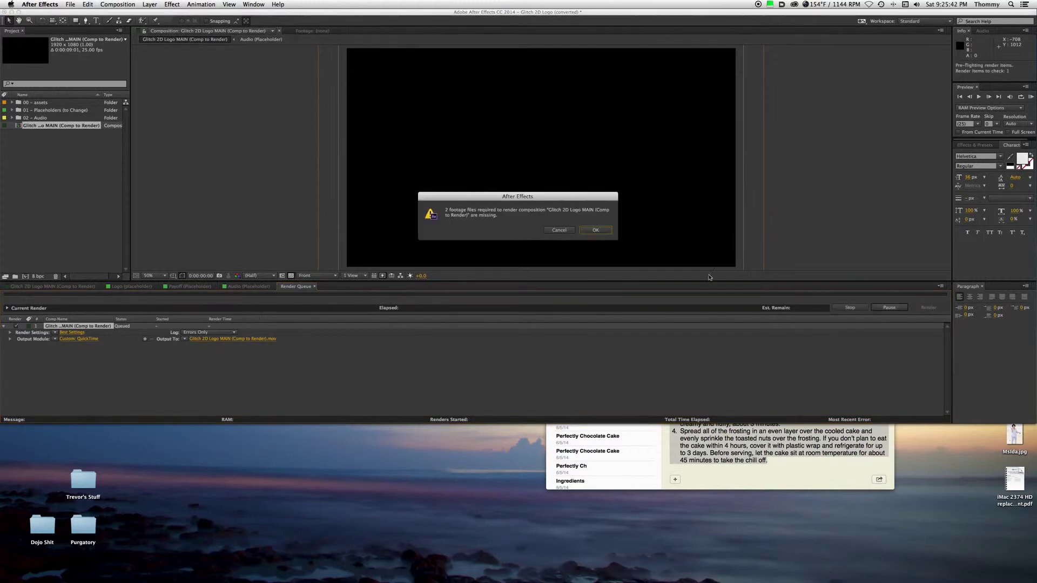
left_click(596, 230)
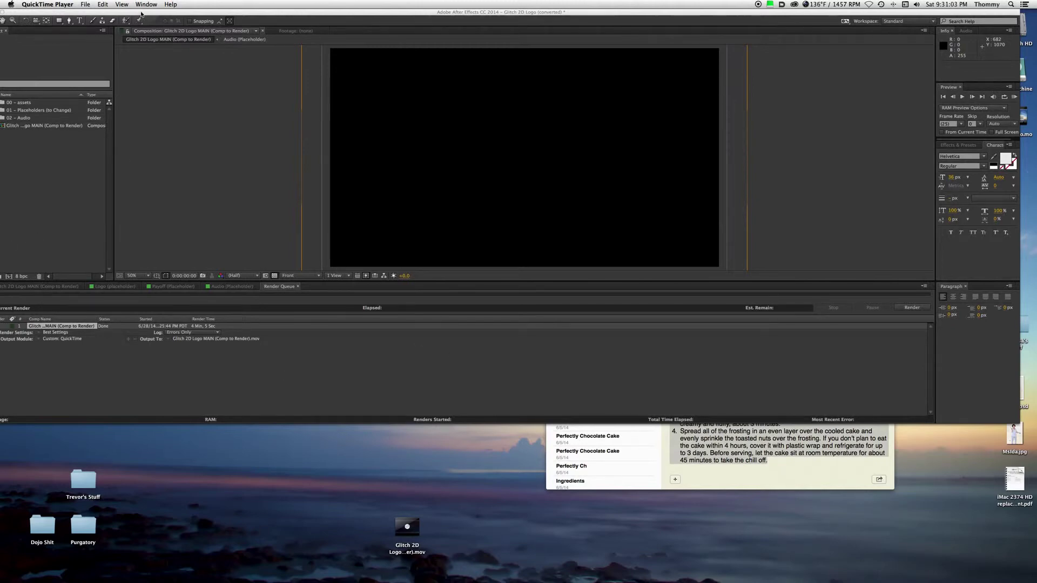
Step: Nudge the After Effects window aside and move the rendered .mov icon up the desktop
mouse_move(139, 12)
left_mouse_down()
mouse_move(250, 20)
mouse_move(158, 3)
left_mouse_up()
mouse_move(417, 529)
left_click_drag(418, 529, 462, 491)
Step: Open and dismiss Finder's Dock menu, then switch back to After Effects
mouse_move(212, 579)
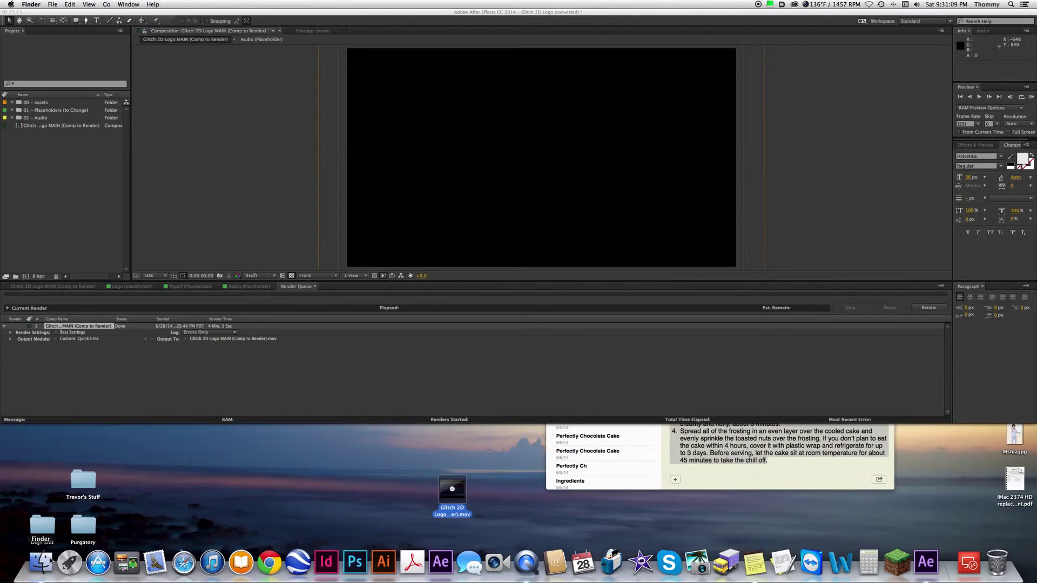
right_click(50, 561)
left_click(167, 532)
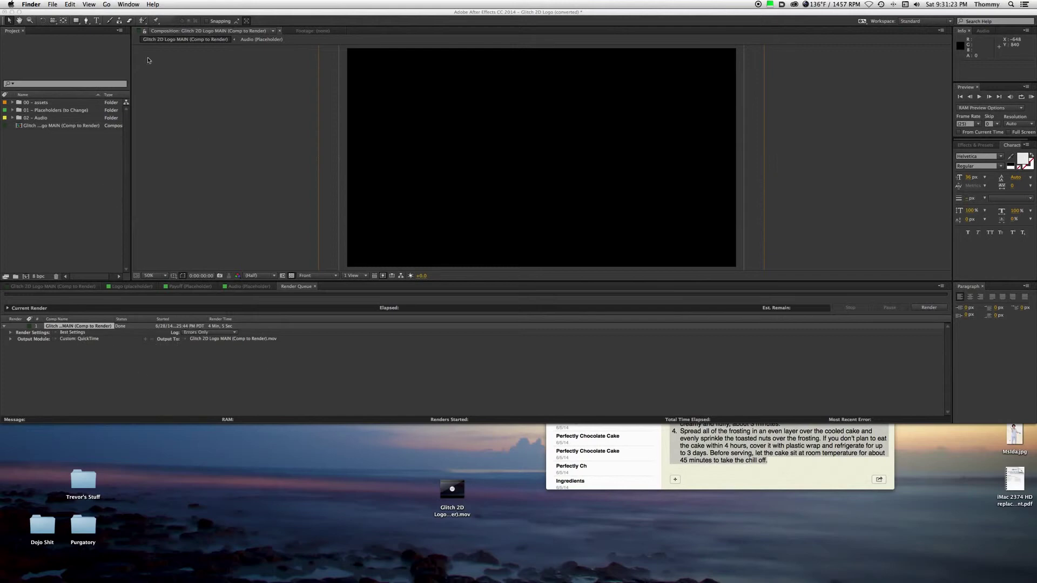
key("super+Tab")
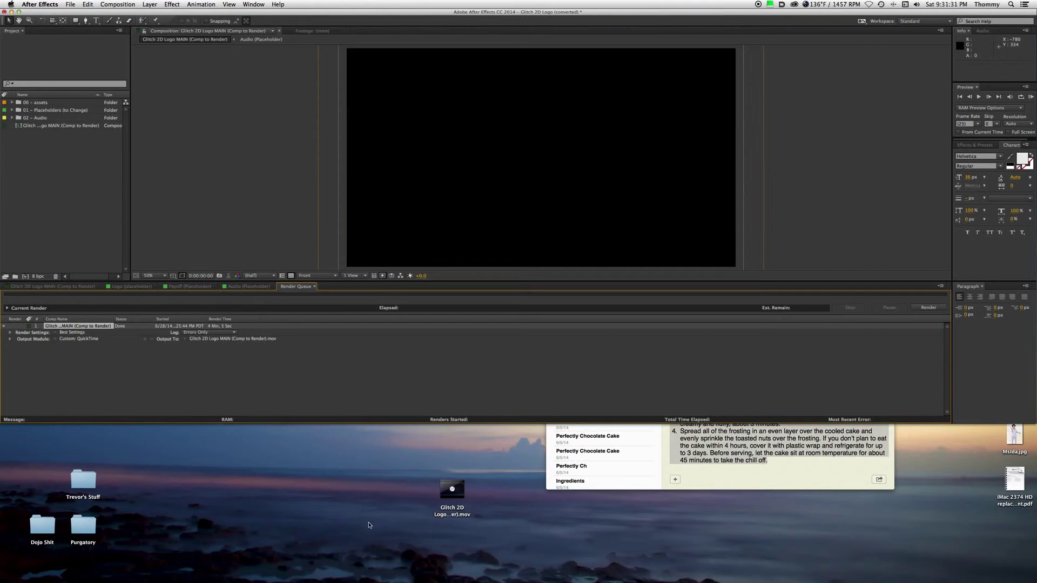
double_click(461, 496)
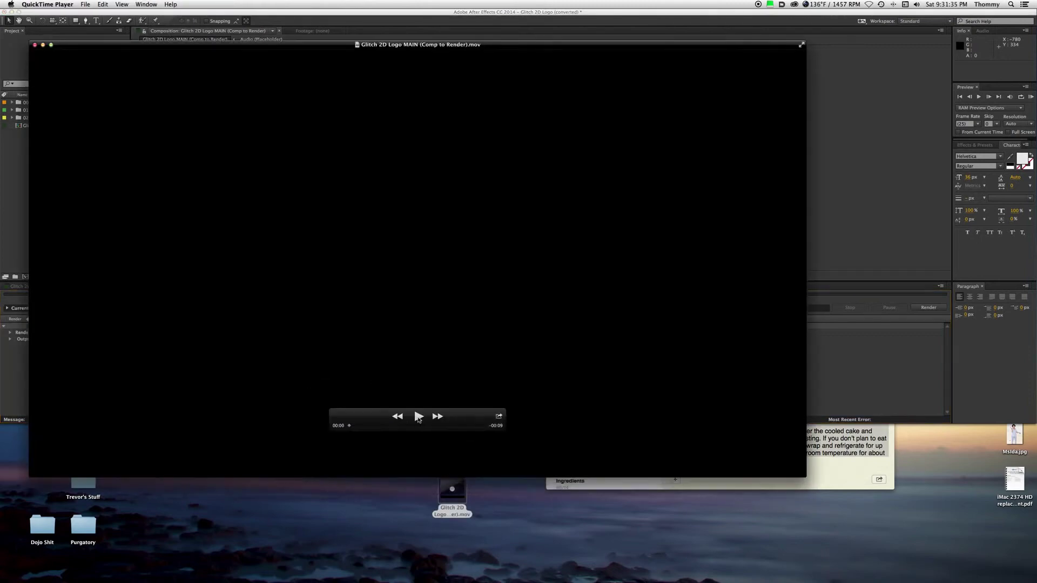
left_click(419, 417)
left_click(35, 45)
Step: Bring After Effects to the front and choose Quit After Effects from its application menu
left_click(267, 435)
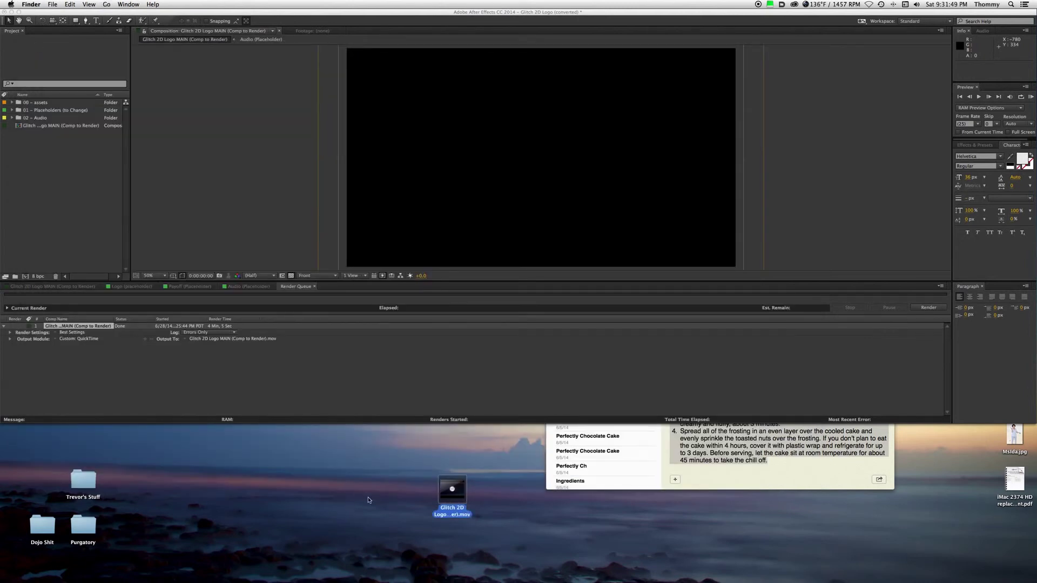
left_click(52, 5)
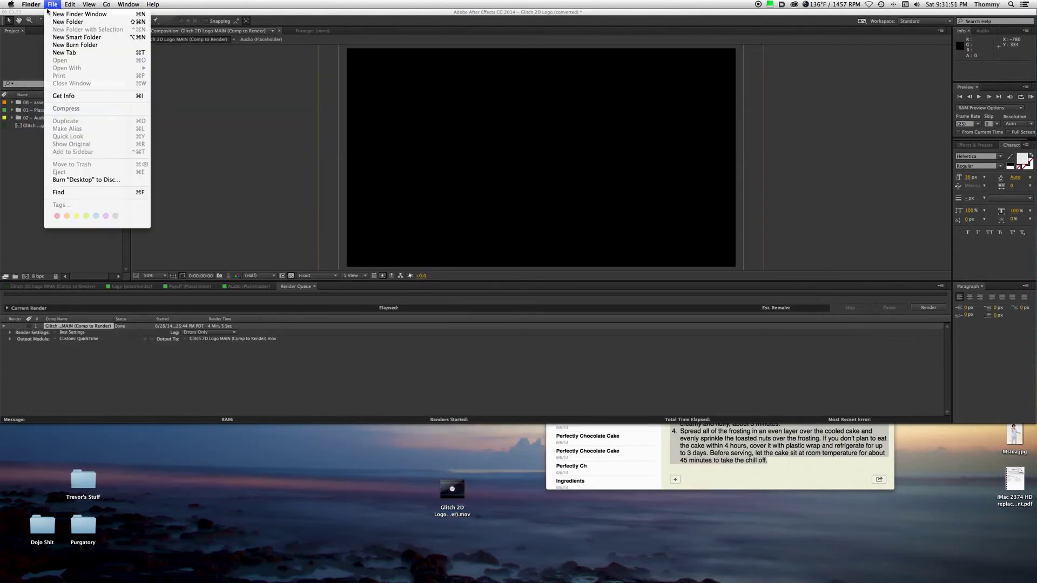
left_click(47, 12)
left_click_drag(11, 12, 57, 3)
left_click(56, 3)
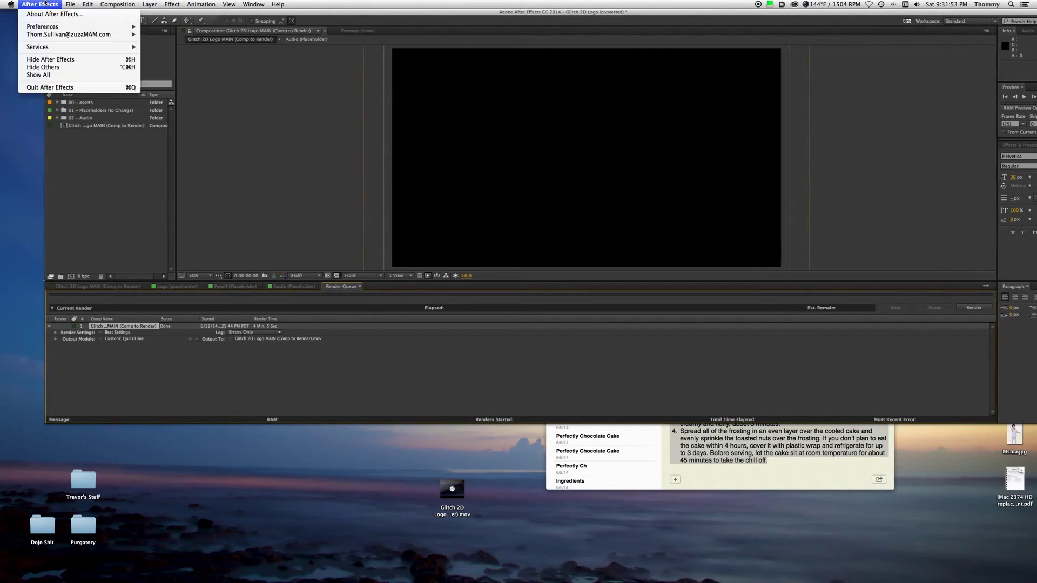
left_click(258, 73)
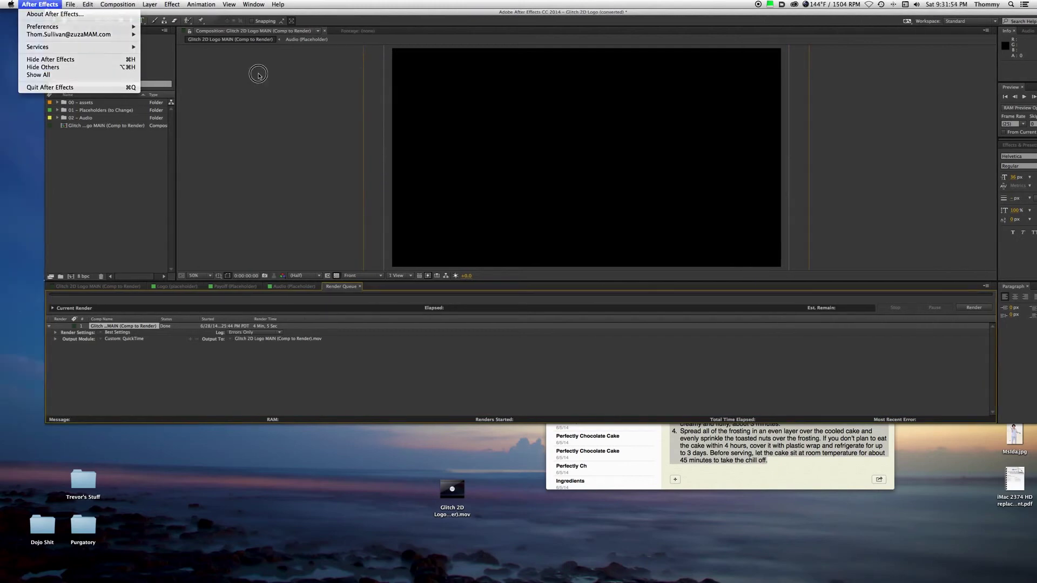
left_click(40, 4)
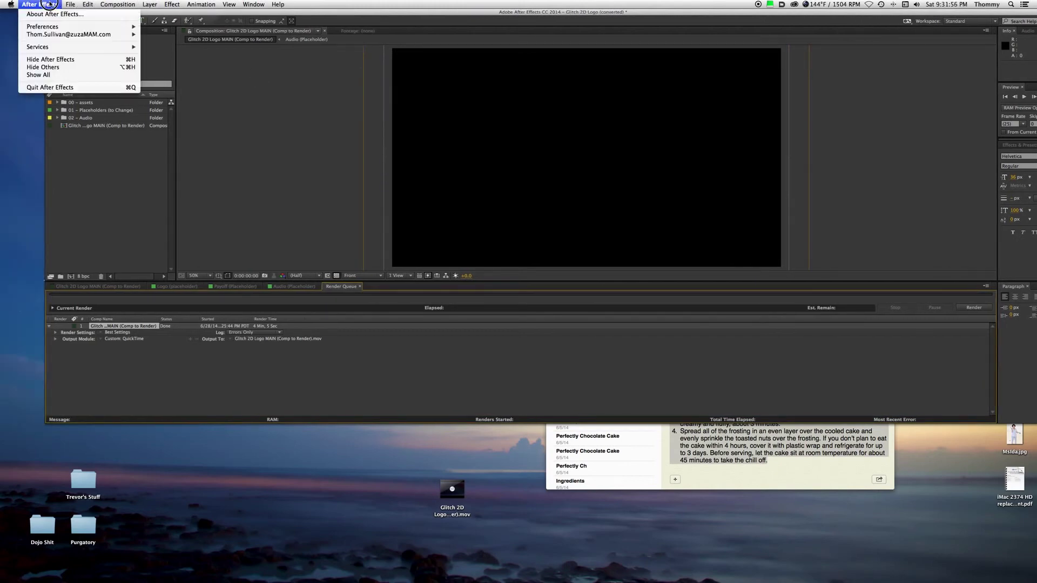
left_click(92, 88)
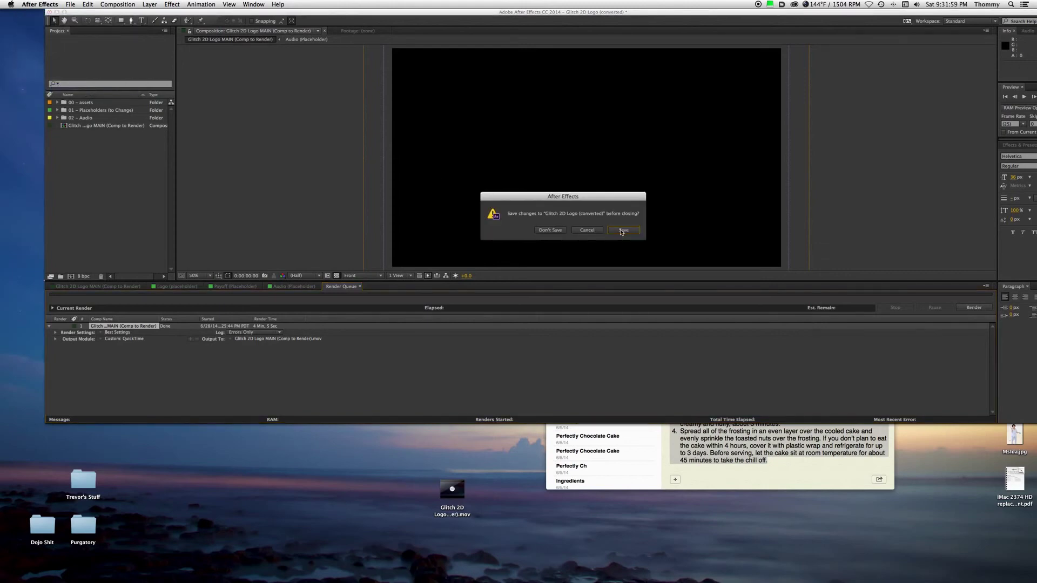
Step: Save the project as template.aep and finish quitting After Effects
left_click(623, 230)
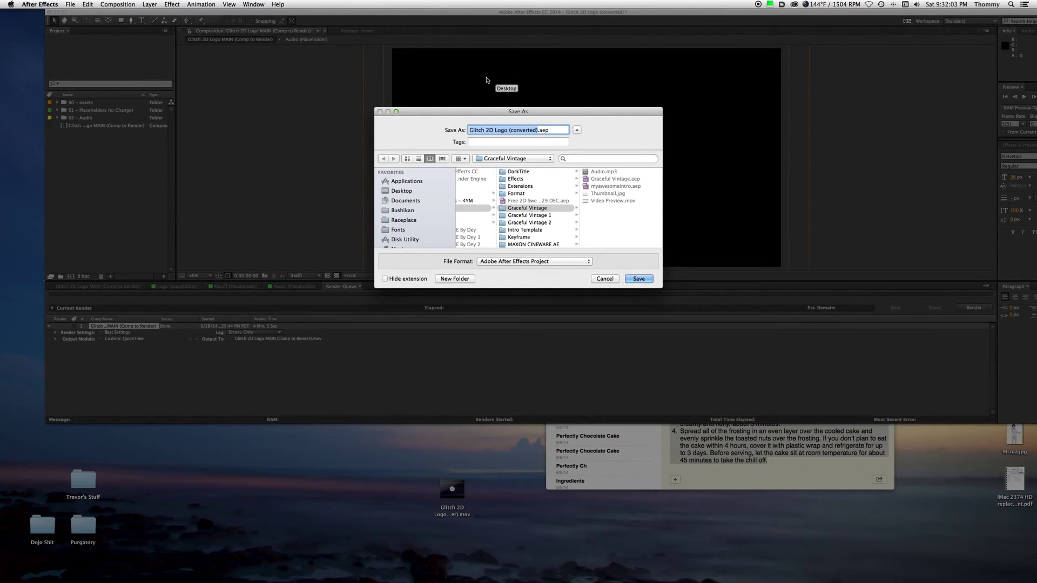
key("BackSpace")
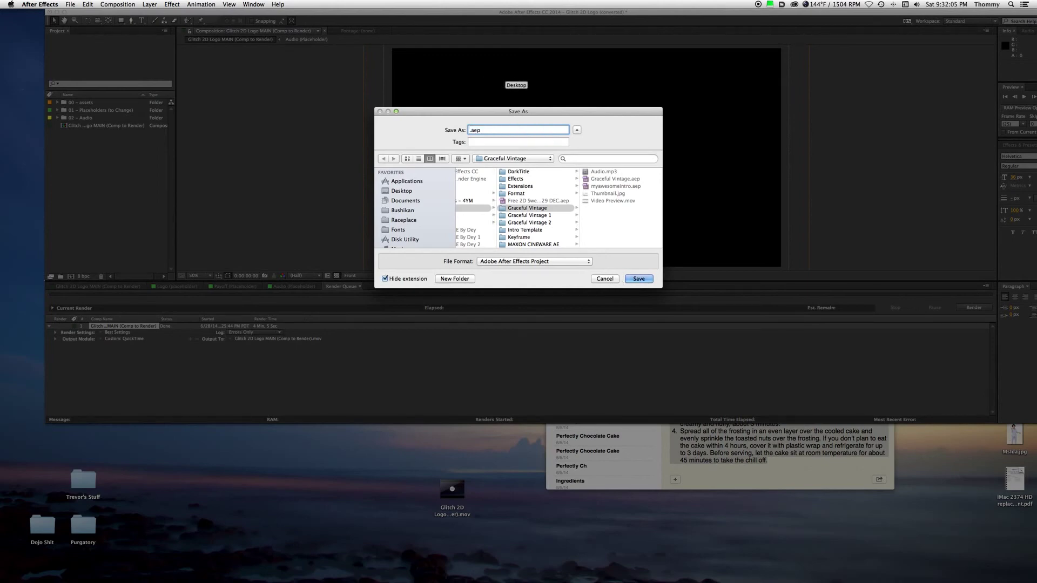
type("template")
left_click(645, 279)
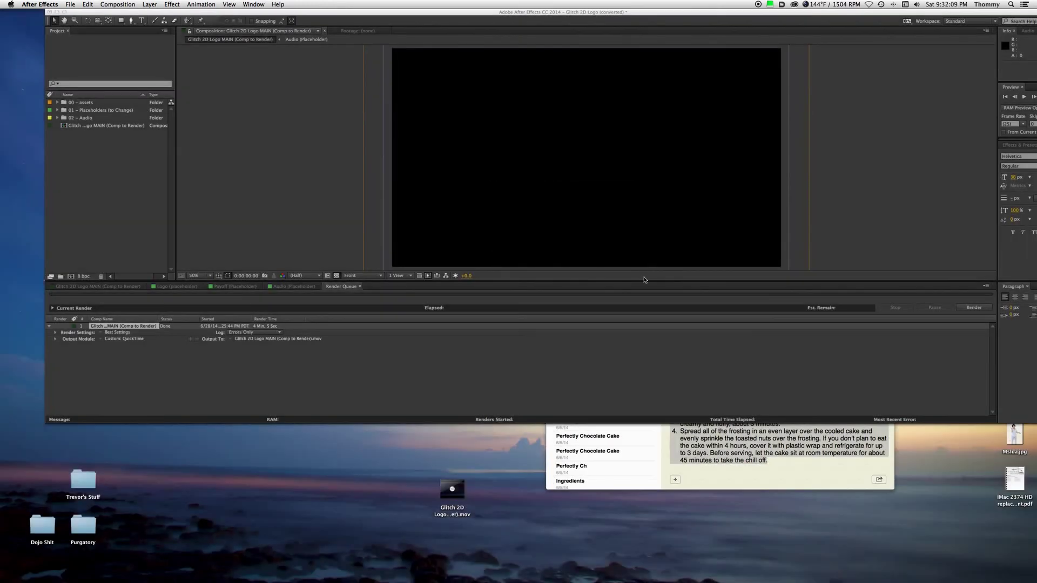
key("super+q")
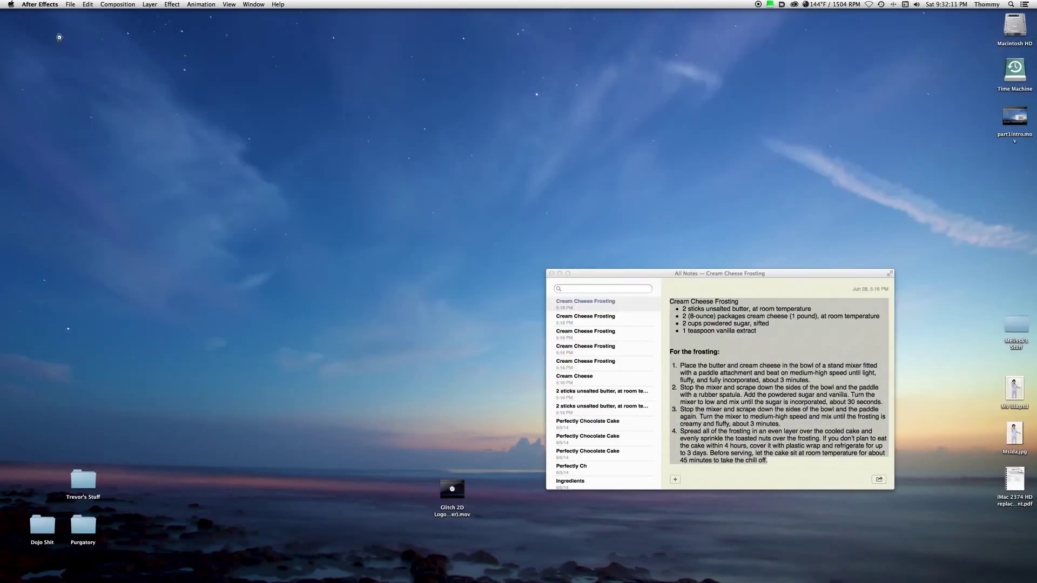